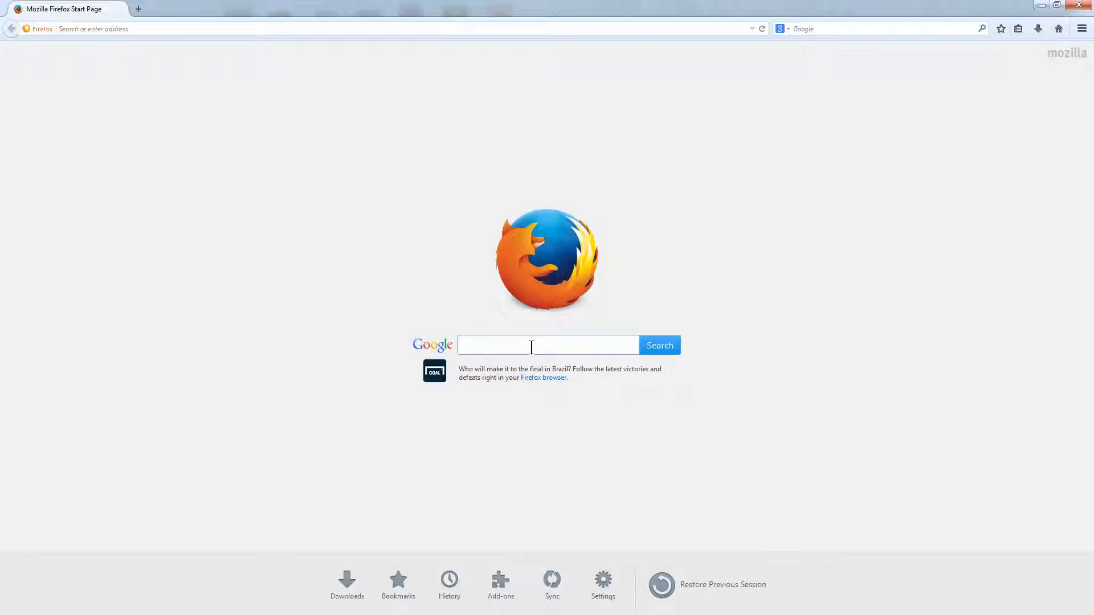
- Search Google for 'act v16 premium download' and open the Download Act! Premium v16 result
type("a")
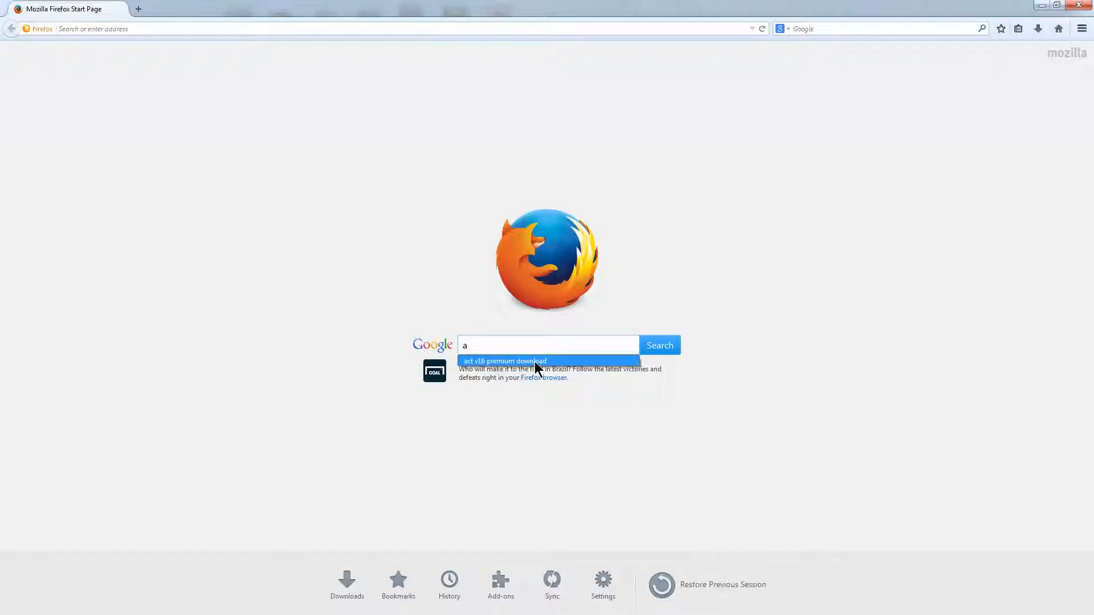
left_click(534, 362)
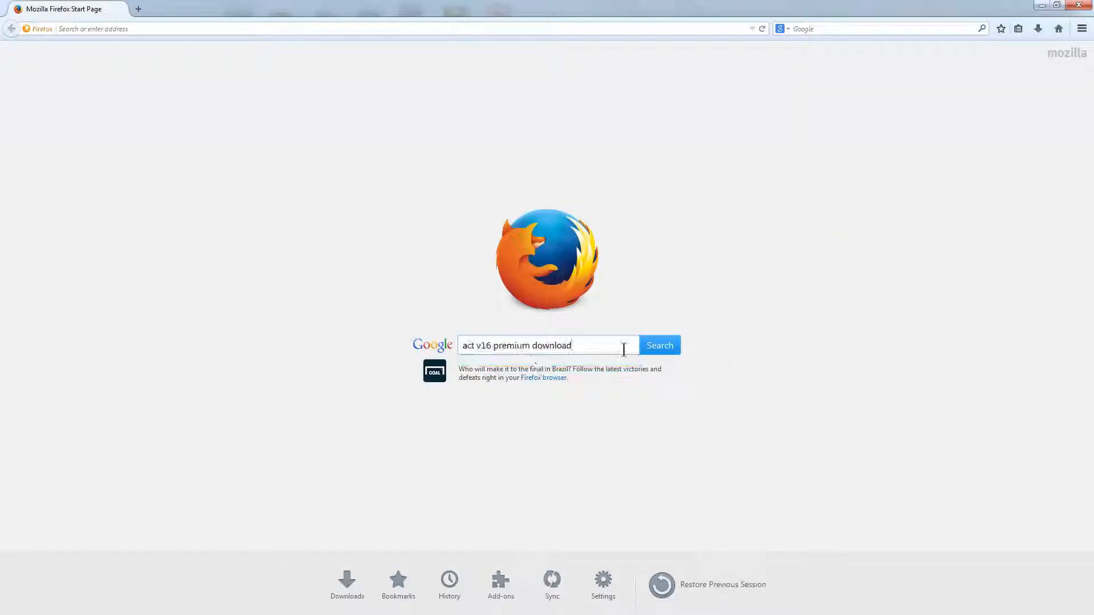
left_click(655, 346)
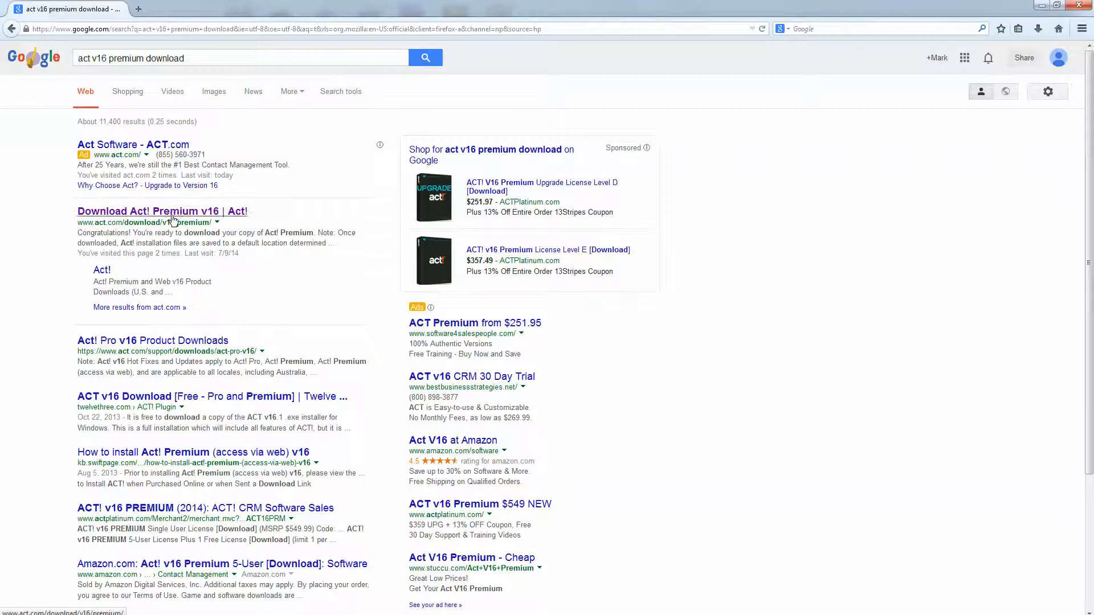
left_click(101, 215)
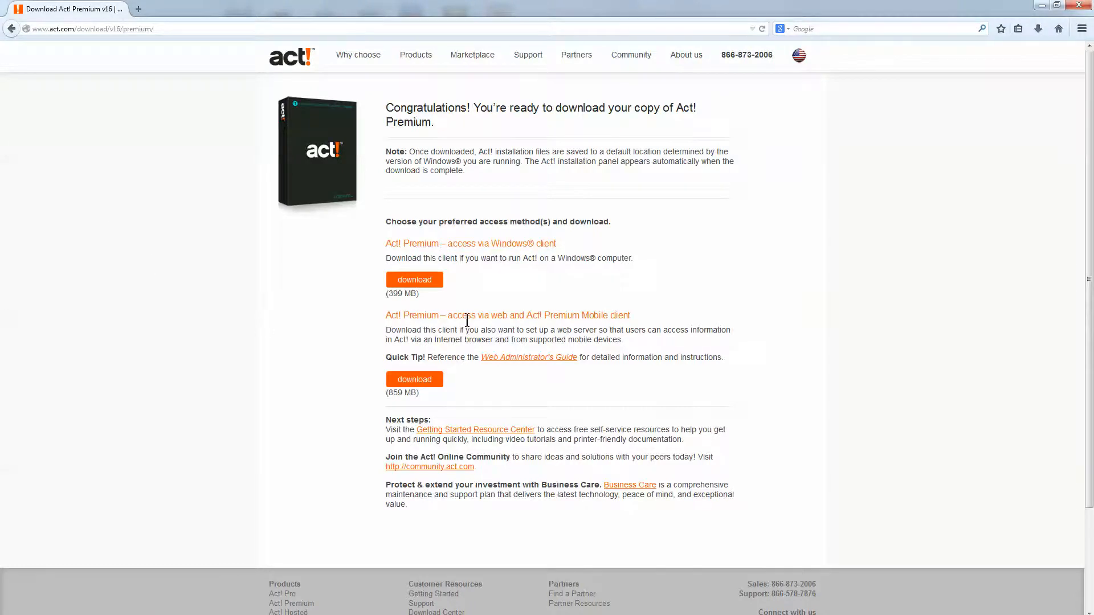
- Request the web-access installer act!_premium_web_v16sp1.exe, then cancel saving it
left_click(411, 379)
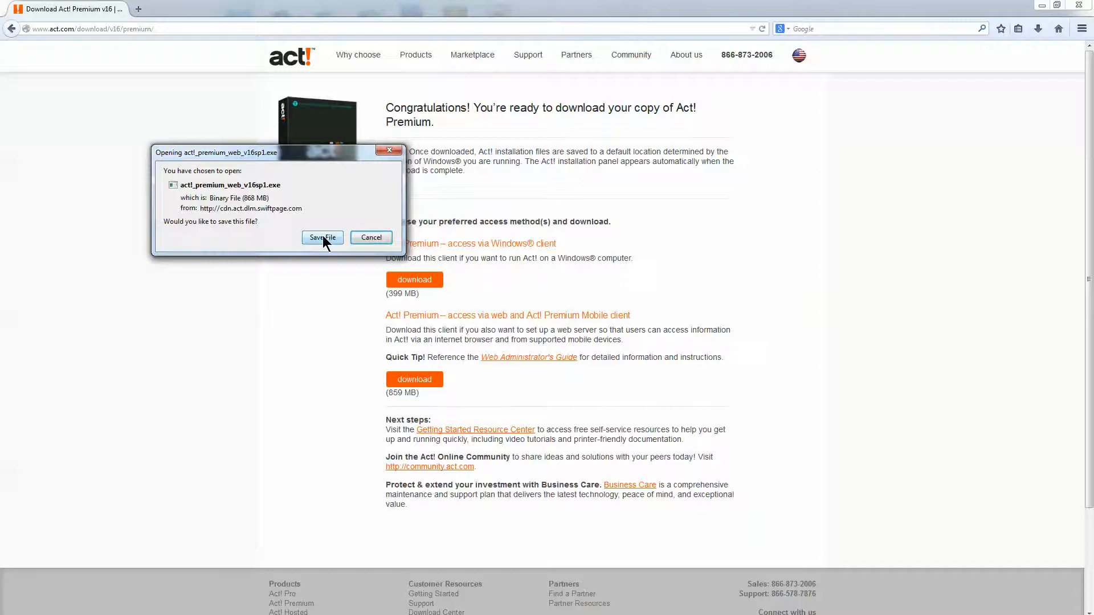
left_click(371, 237)
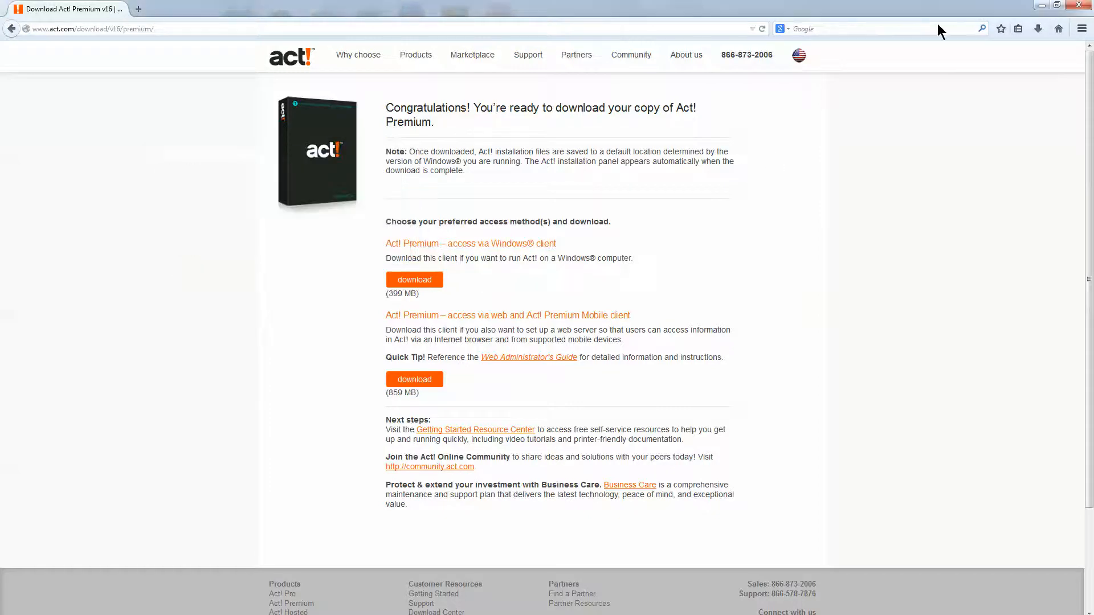
- Close Firefox and run the downloaded act!_premium_web_v16sp1.exe installer from the desktop
left_click(1083, 7)
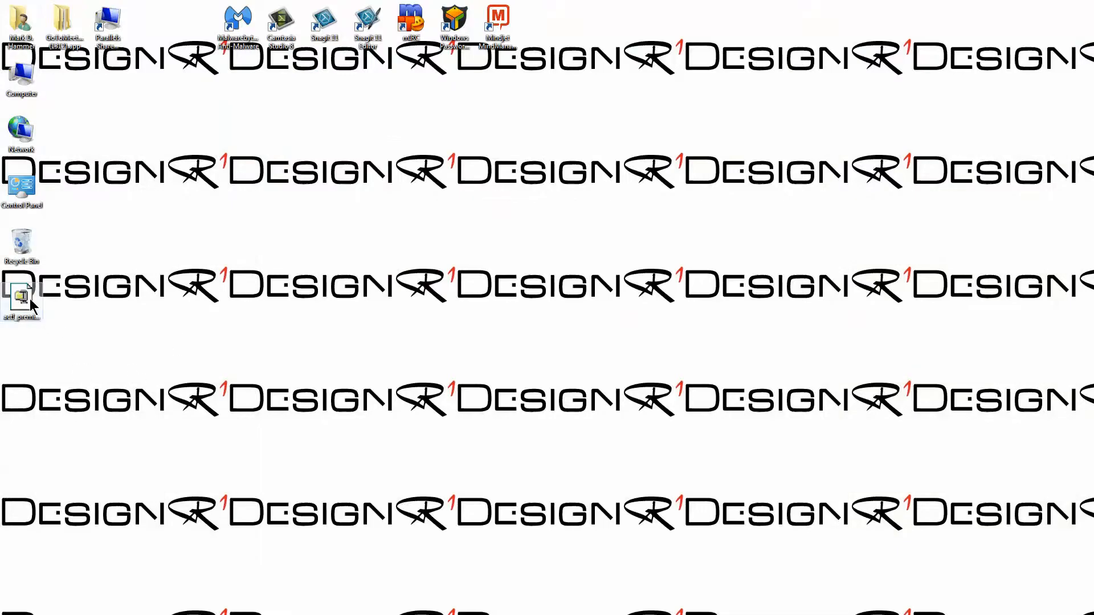
left_click(30, 299)
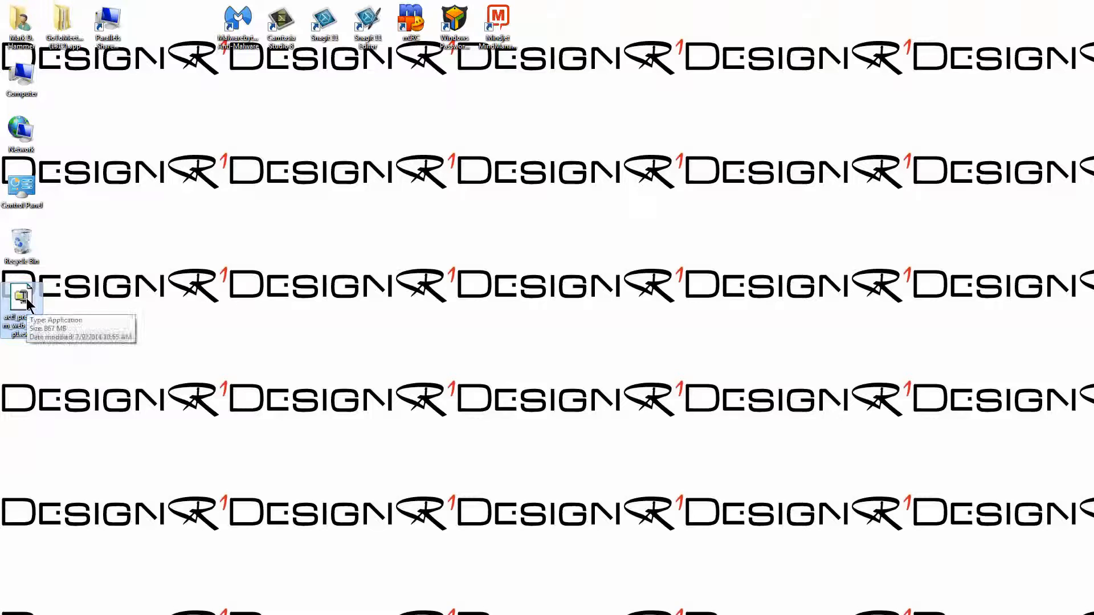
double_click(27, 299)
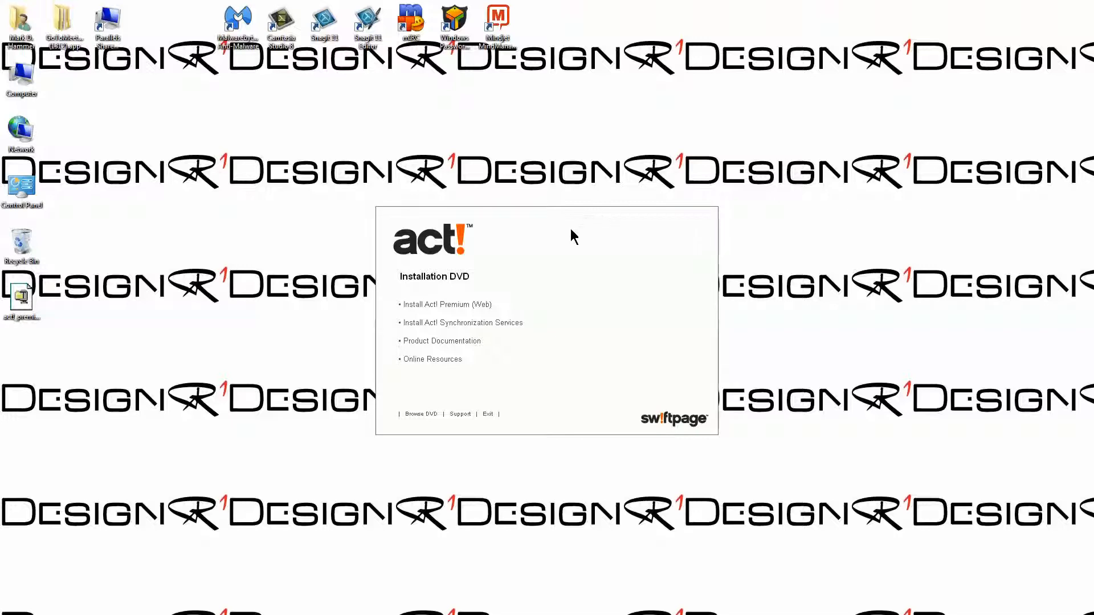
- Start the Act! Premium (Web) install, accept the connection-limit warning, and keep United States
left_click(456, 307)
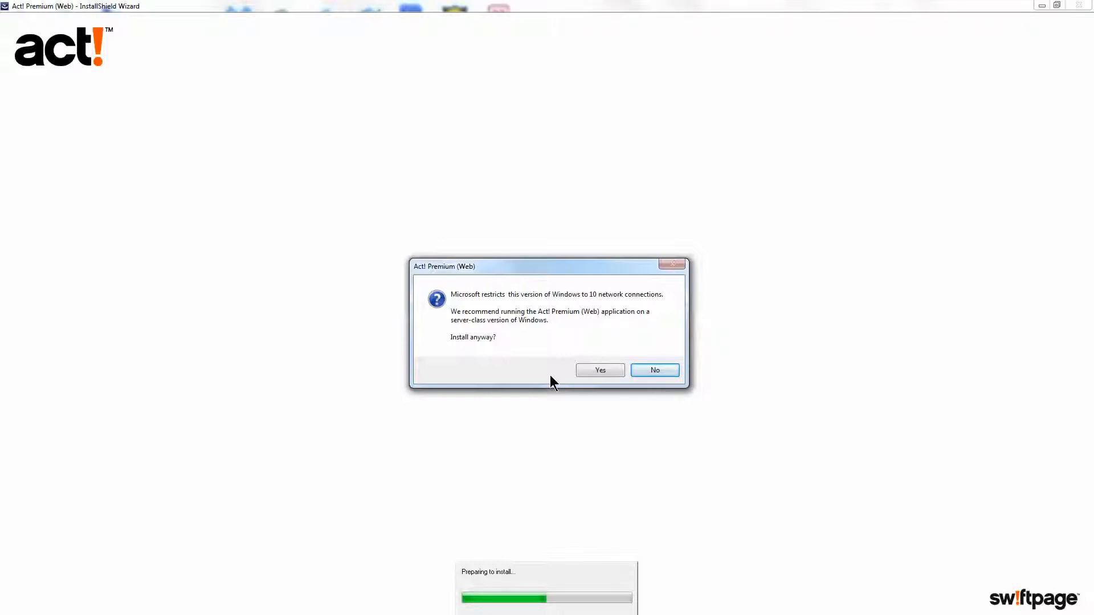
left_click(599, 370)
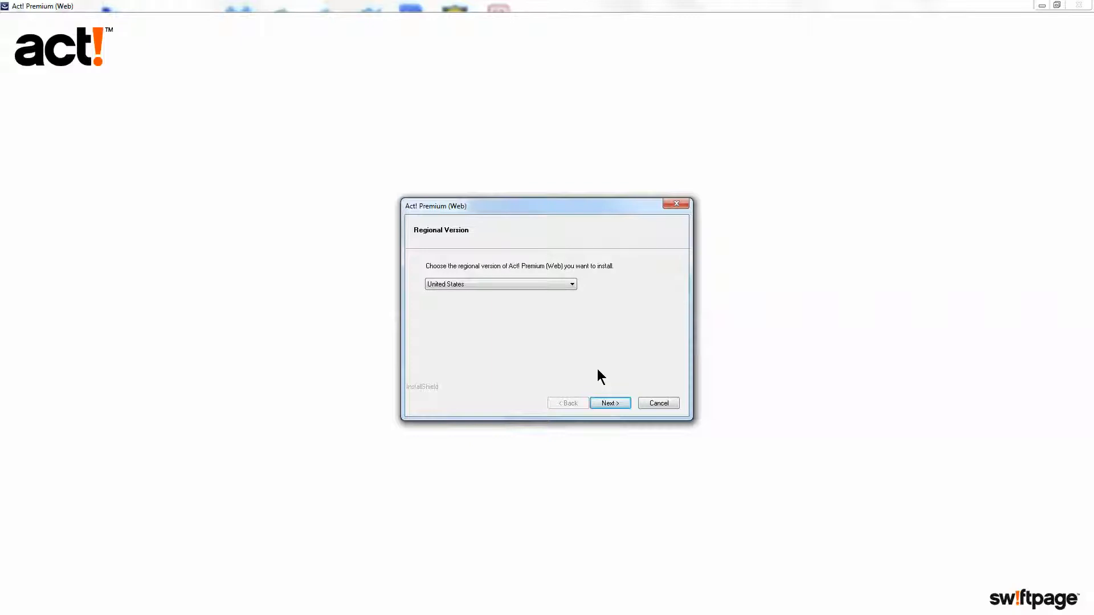
left_click(610, 403)
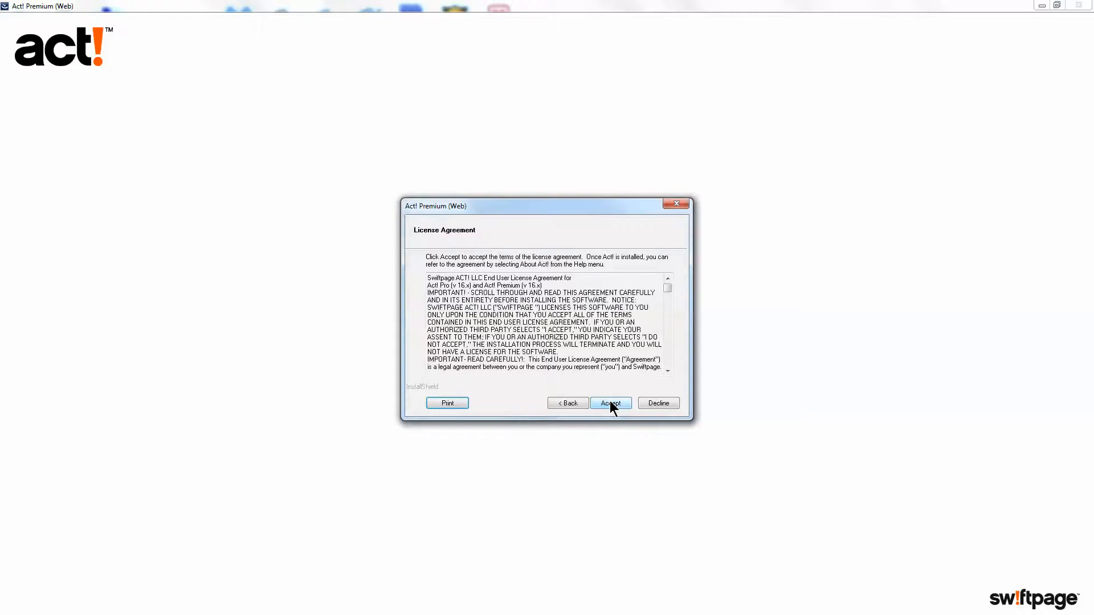
- Accept the license agreement and run the Typical installation through to Install Complete
left_click(610, 403)
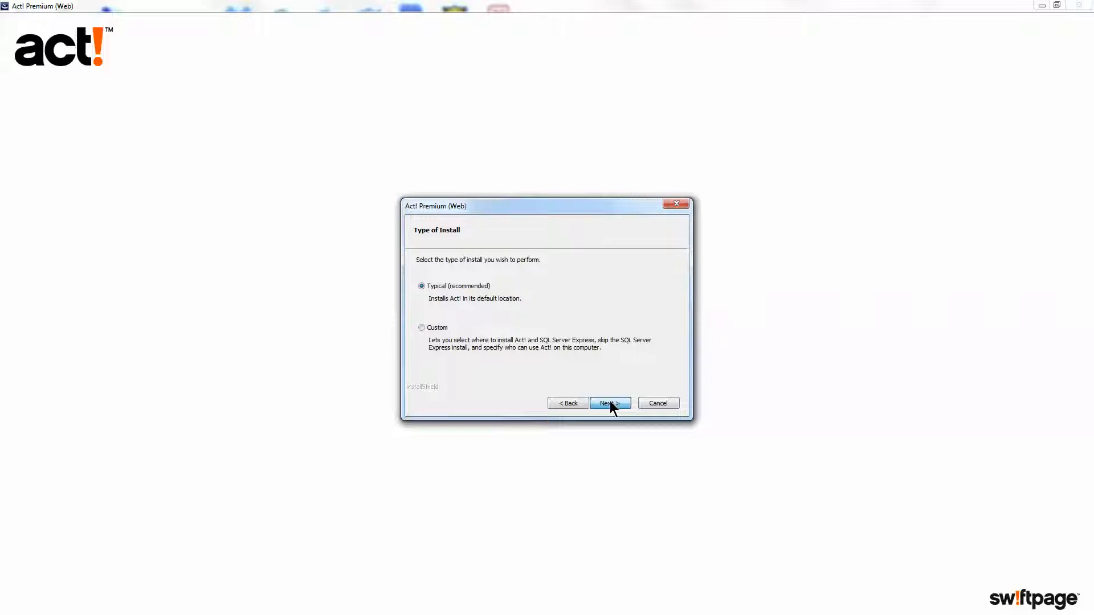
left_click(610, 402)
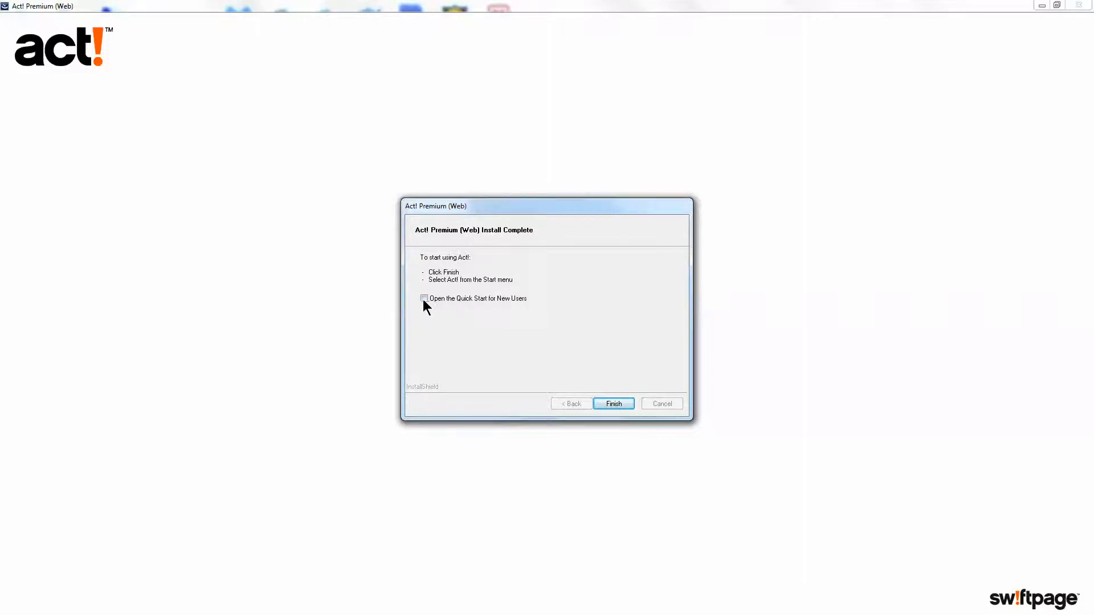
- Finish and exit the installer, then launch Act! Premium from its desktop shortcut
left_click(613, 405)
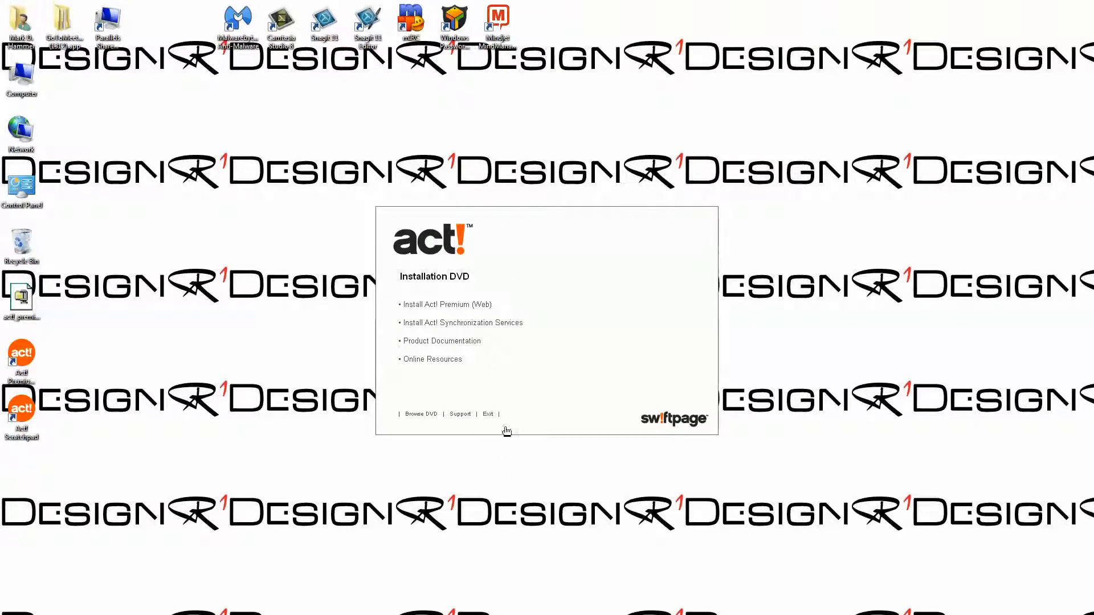
left_click(491, 414)
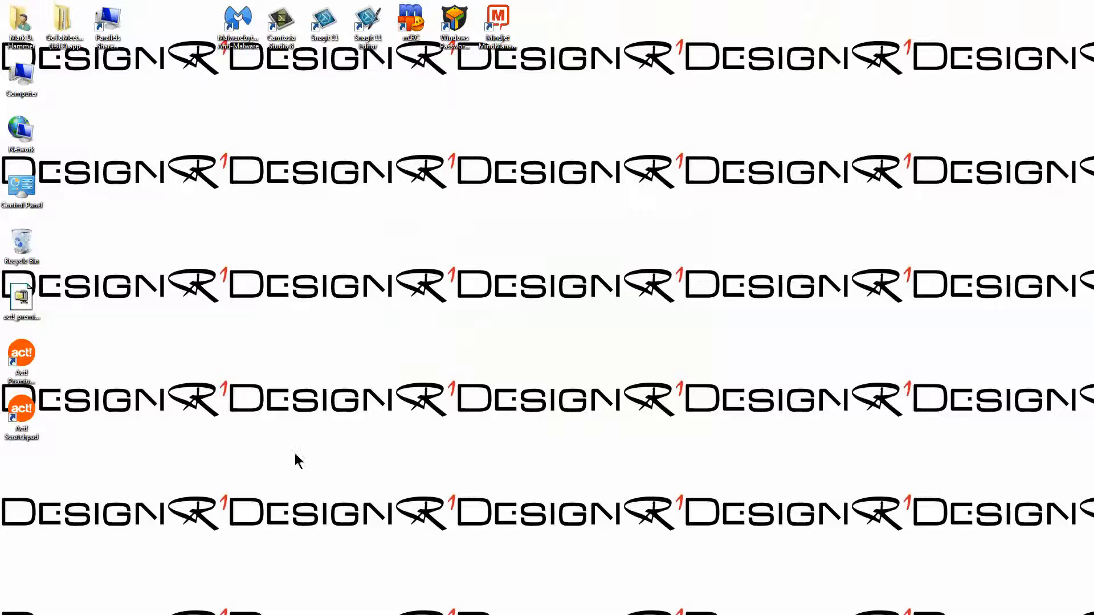
left_click(21, 359)
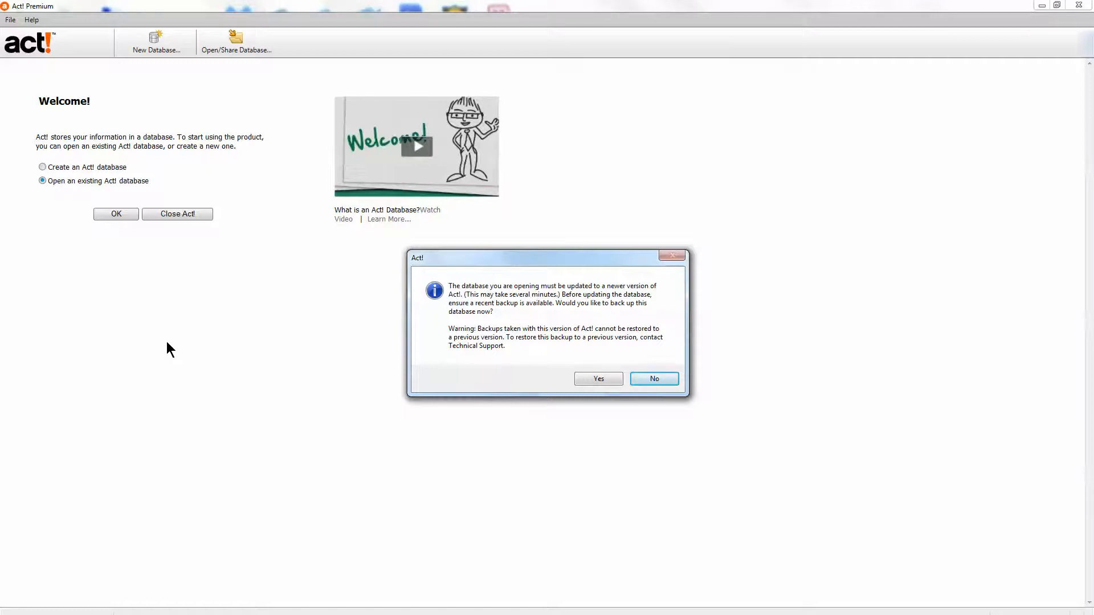
- Decline the backup, update ACT2014Demo to the new version, and acknowledge the completed update
left_click(645, 380)
left_click(598, 354)
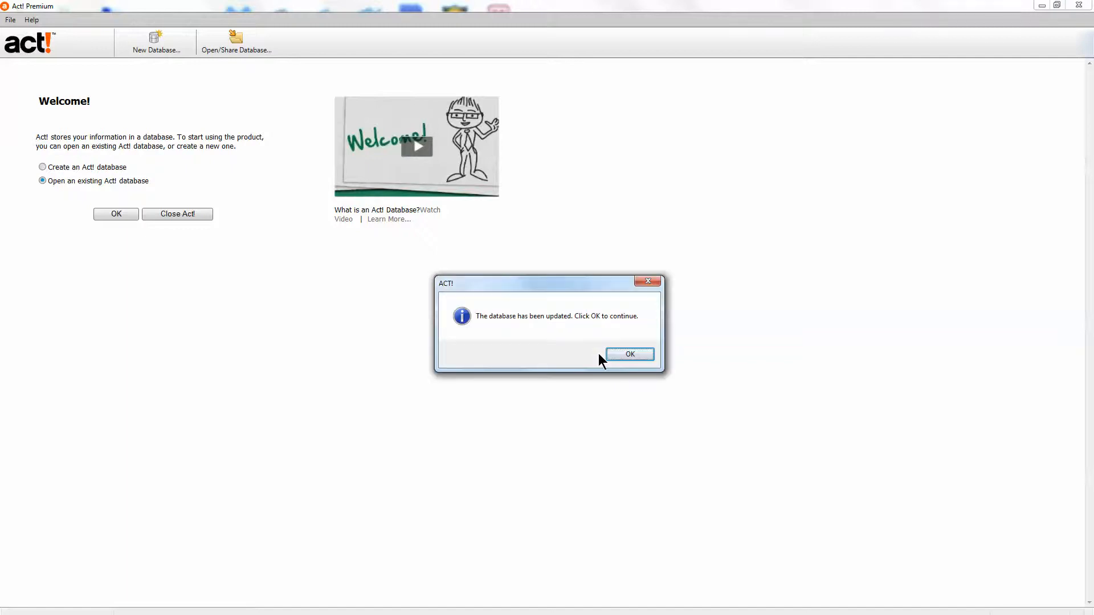
left_click(620, 354)
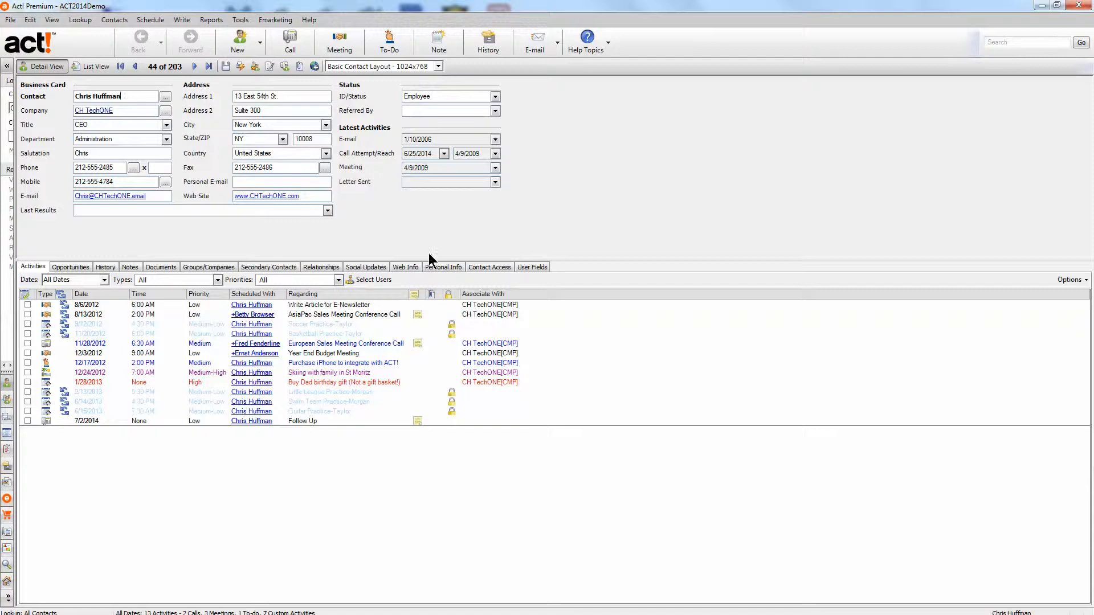
- Open the Web Site Administration dialog from the Tools menu
left_click(241, 22)
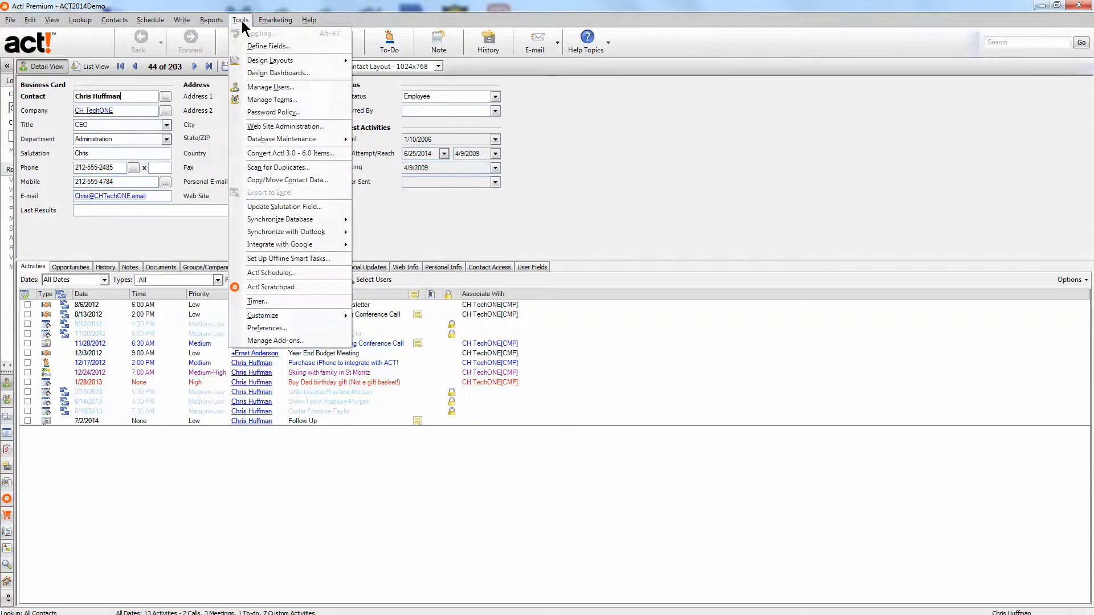
left_click(288, 127)
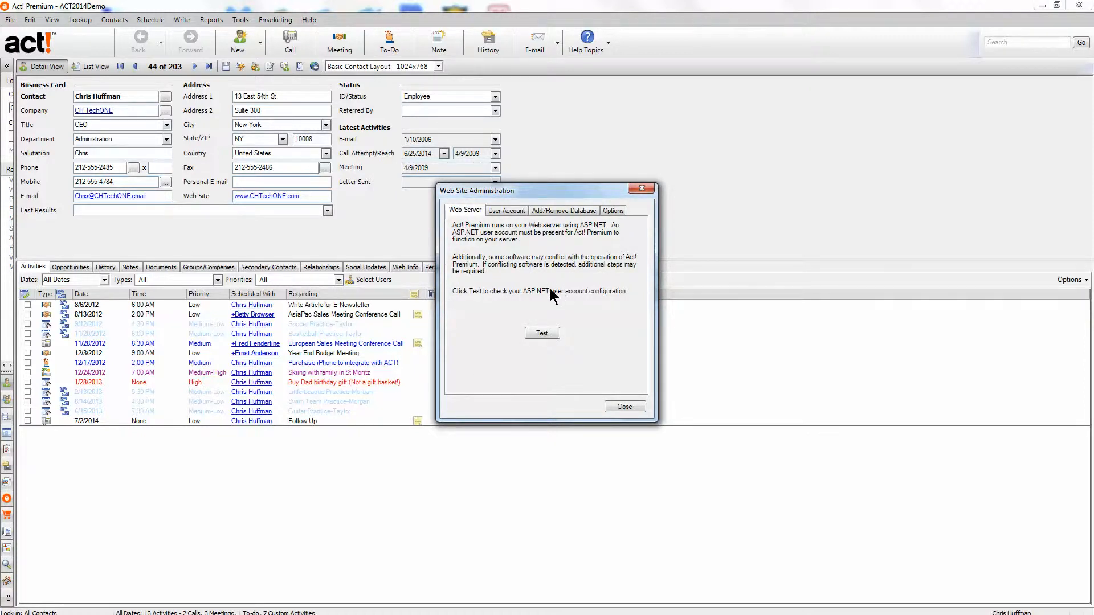
- Run the ASP.NET account test, dismiss its success message, and switch to User Account settings
left_click(541, 334)
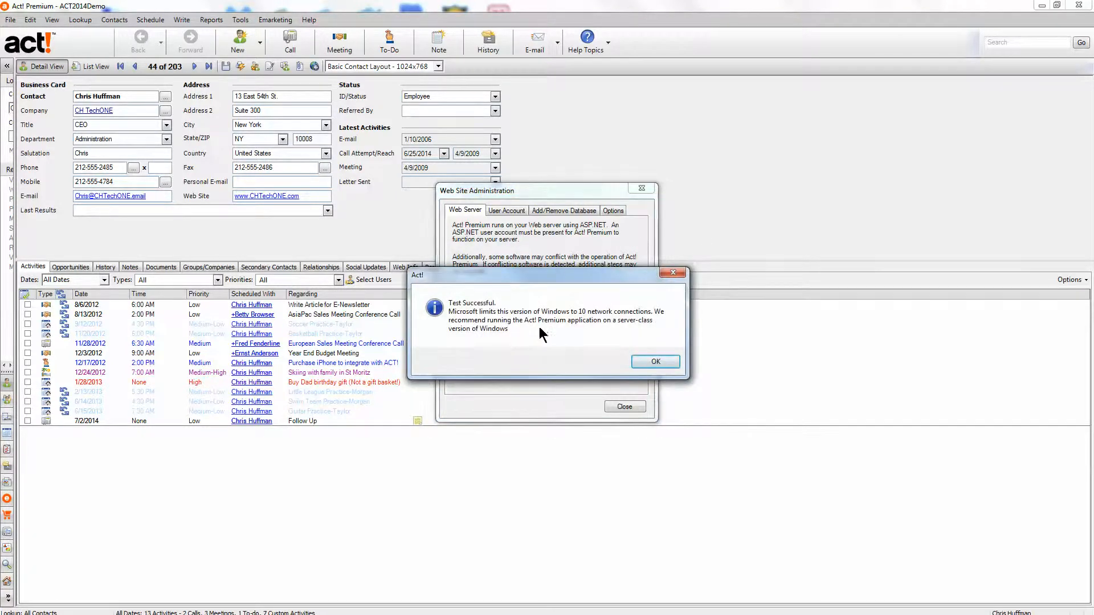
left_click(653, 364)
left_click(502, 211)
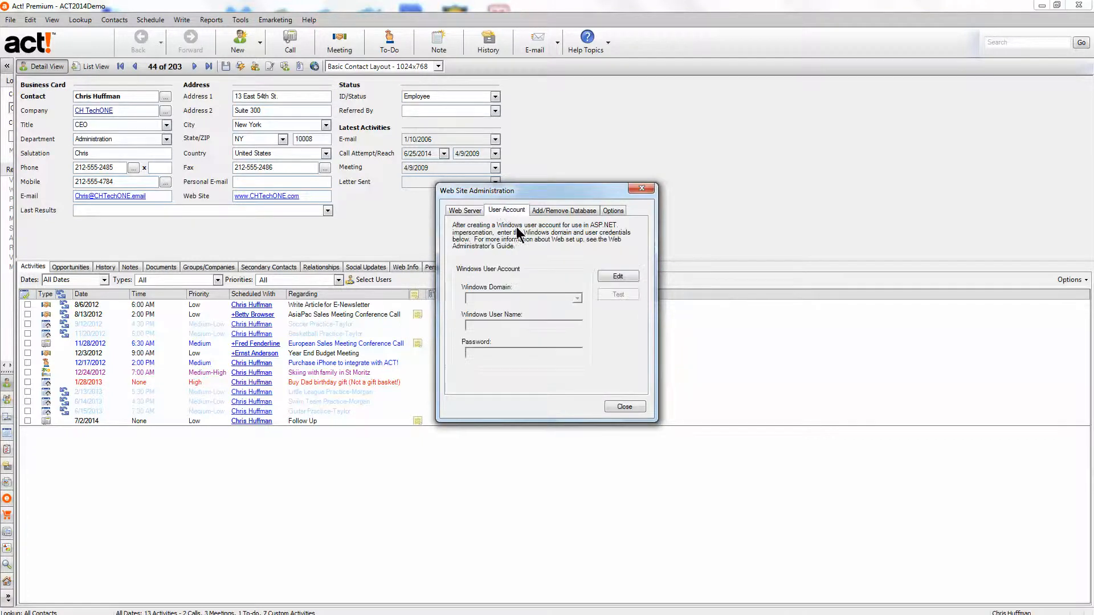
- Save a DESIGNR1 domain Windows user account with its user name and password, then go to Add/Remove Database
left_click(614, 274)
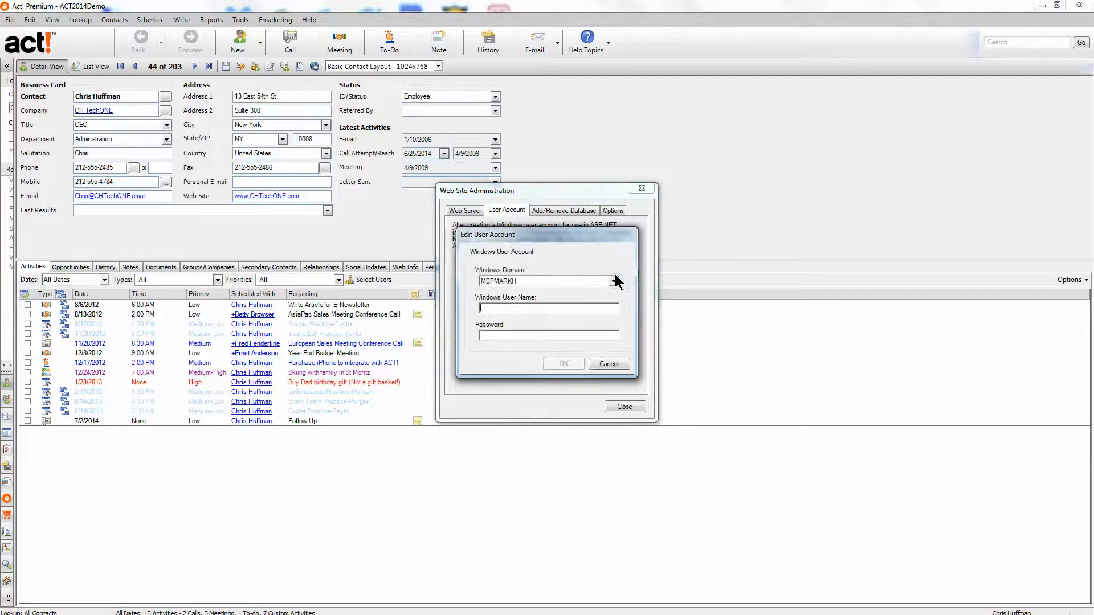
left_click(552, 281)
left_click(535, 293)
left_click(526, 308)
type("markh")
type("********")
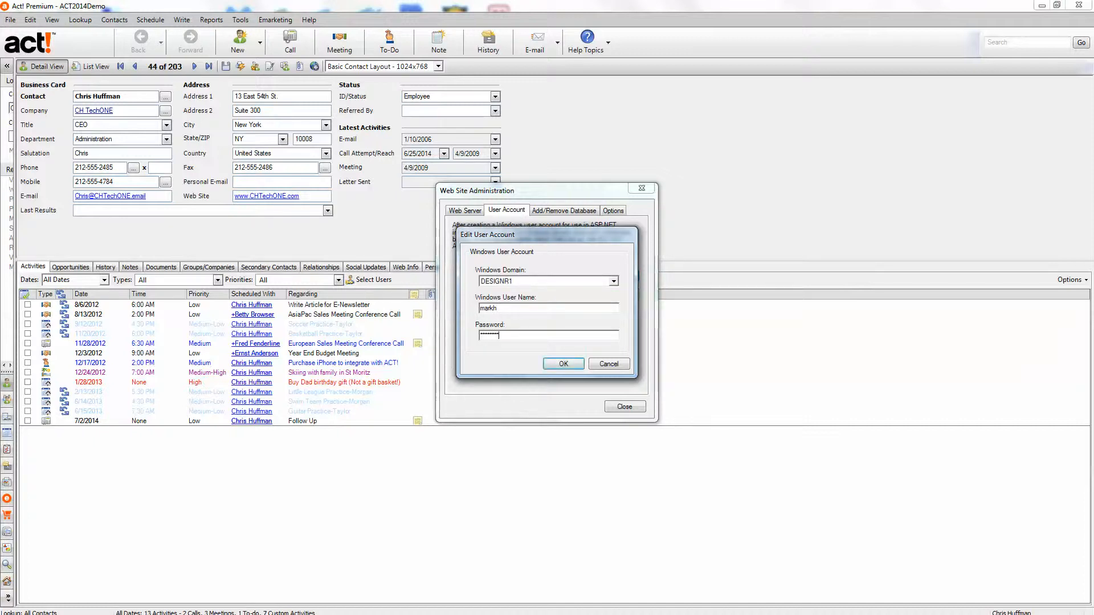
left_click(564, 363)
left_click(565, 356)
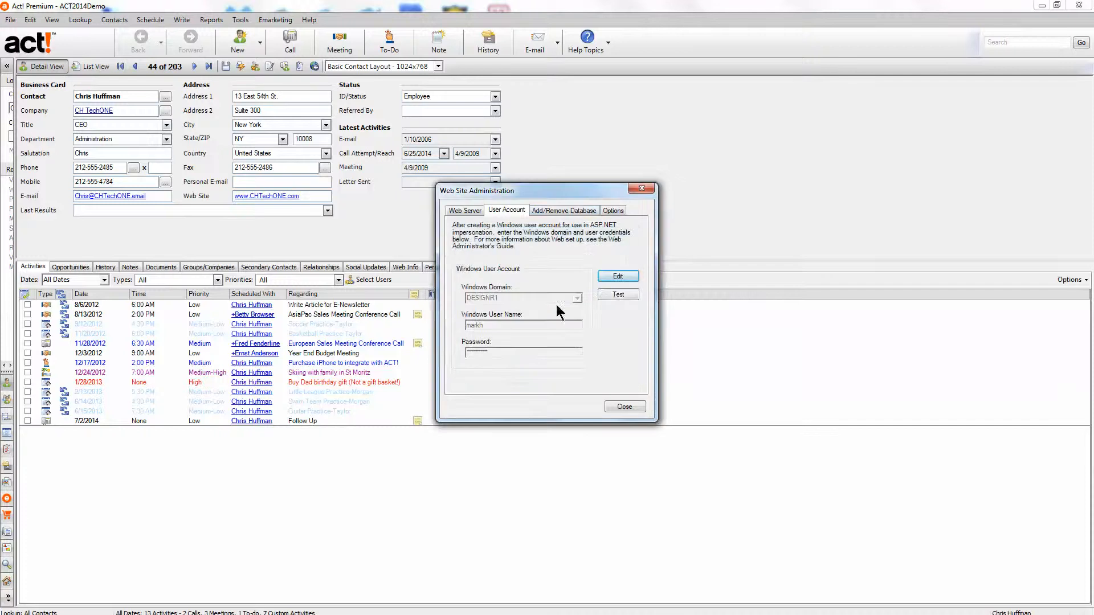
left_click(562, 210)
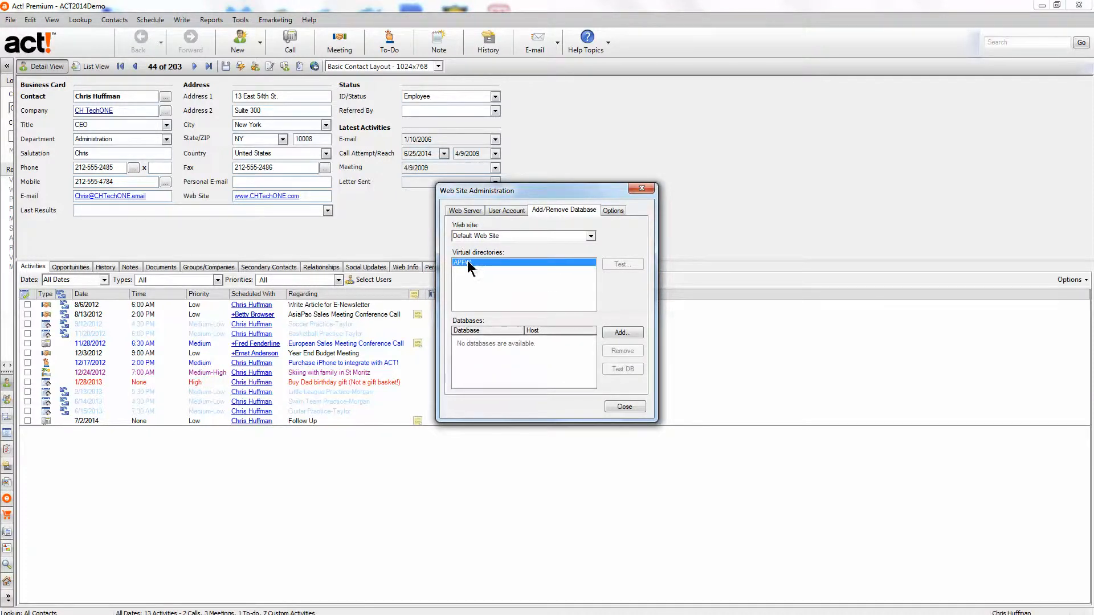
- Add the ACT2014Demo.PAD database from Documents > ACT > ACT Data > Databases to the web site
left_click(620, 333)
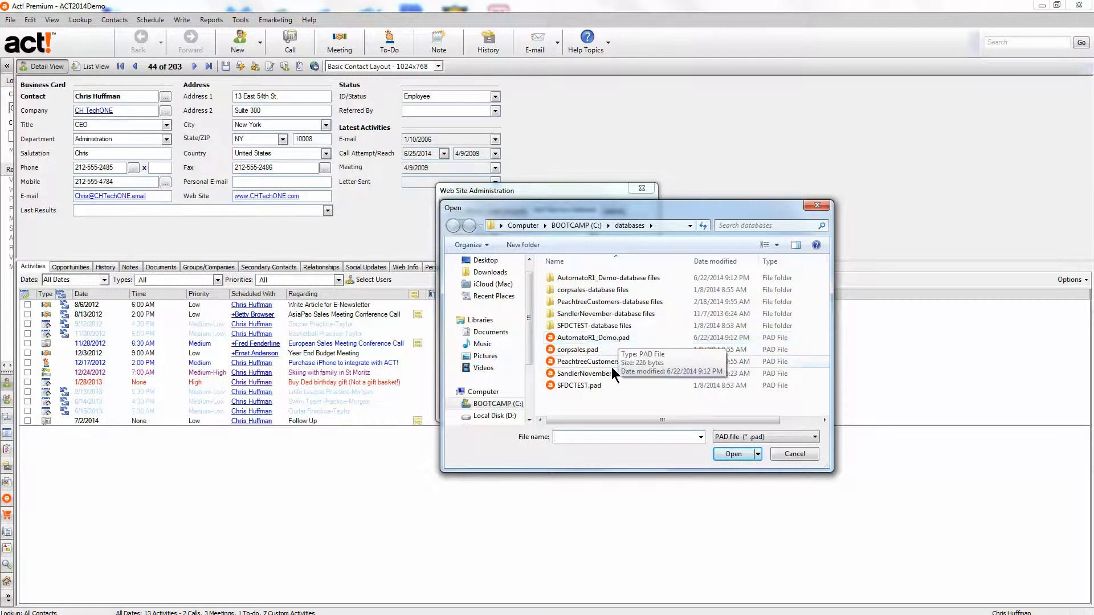
left_click(490, 334)
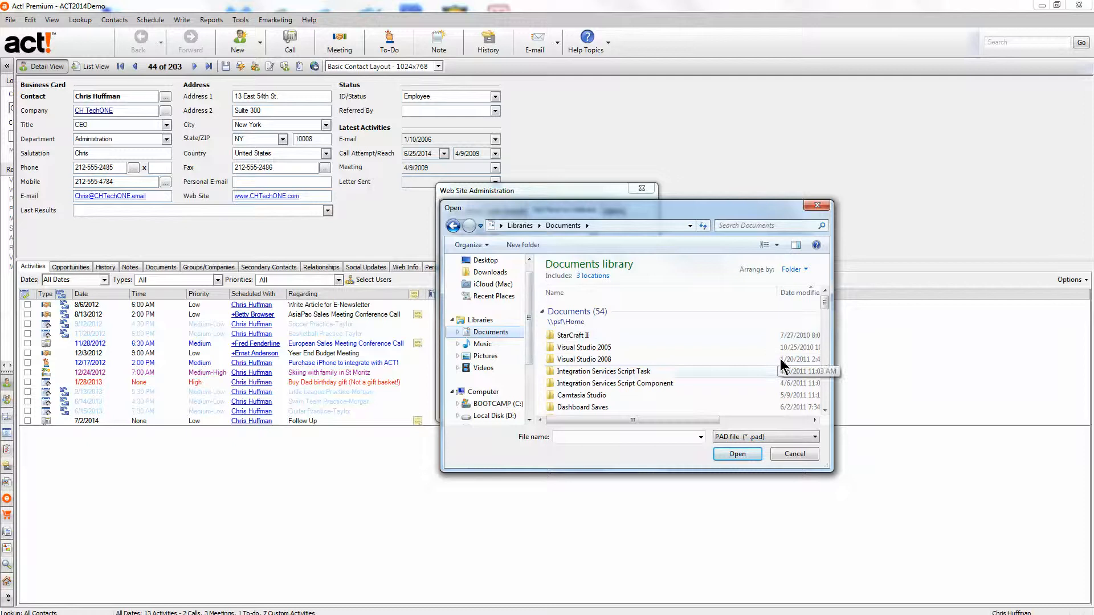
left_click_drag(825, 305, 826, 355)
double_click(563, 333)
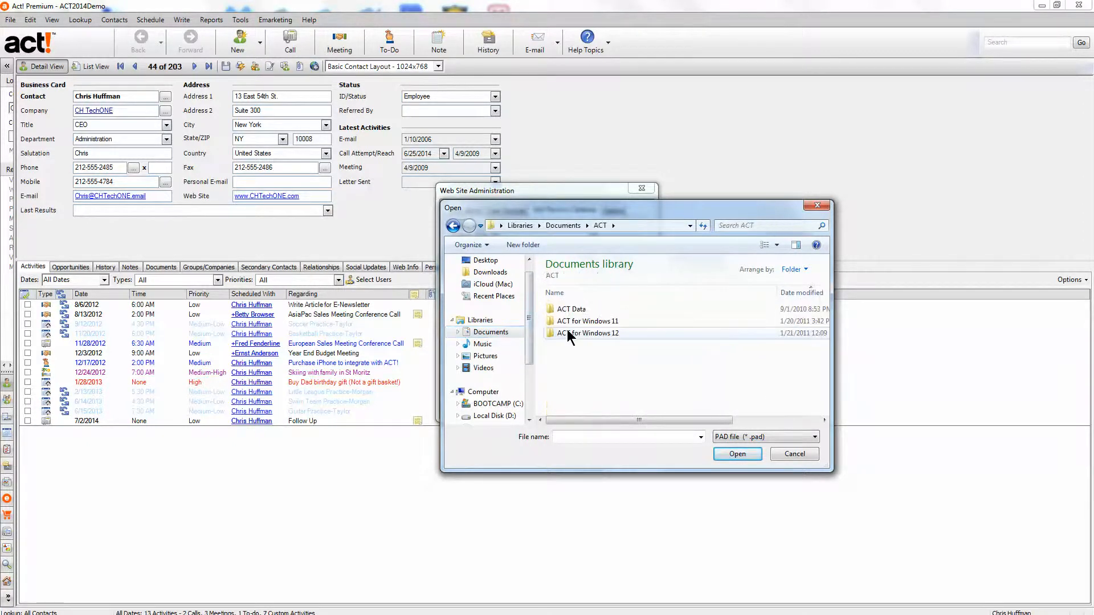
double_click(569, 311)
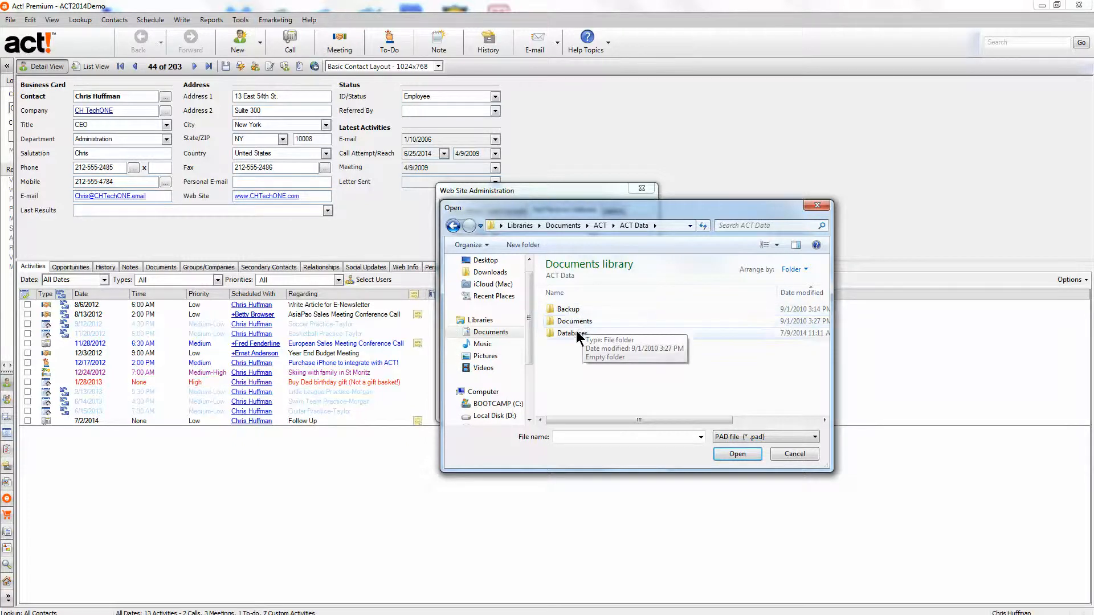
double_click(571, 334)
left_click(577, 333)
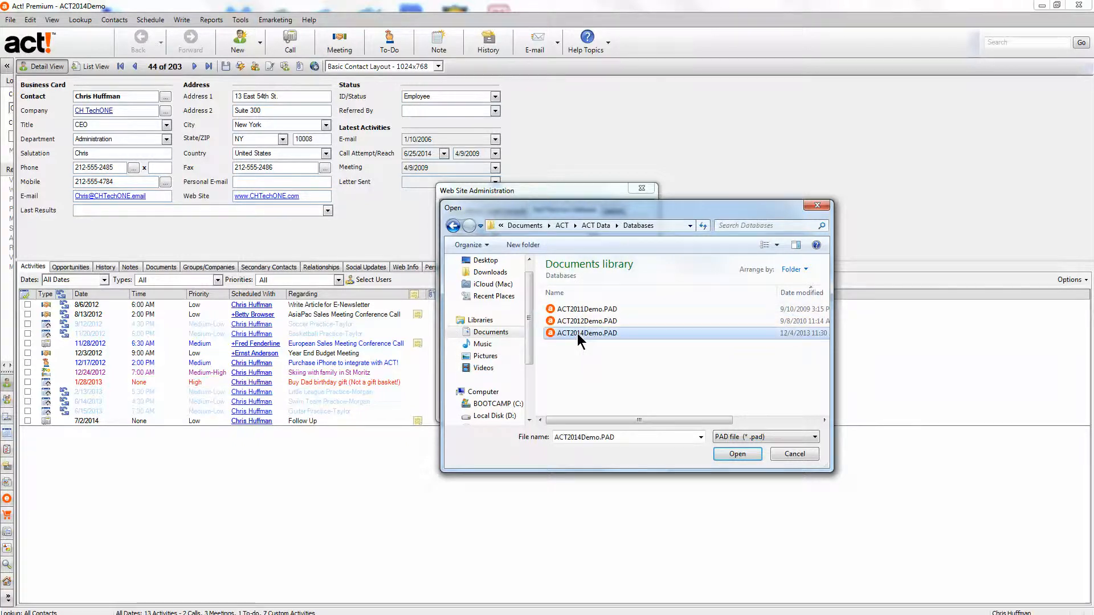
left_click(734, 455)
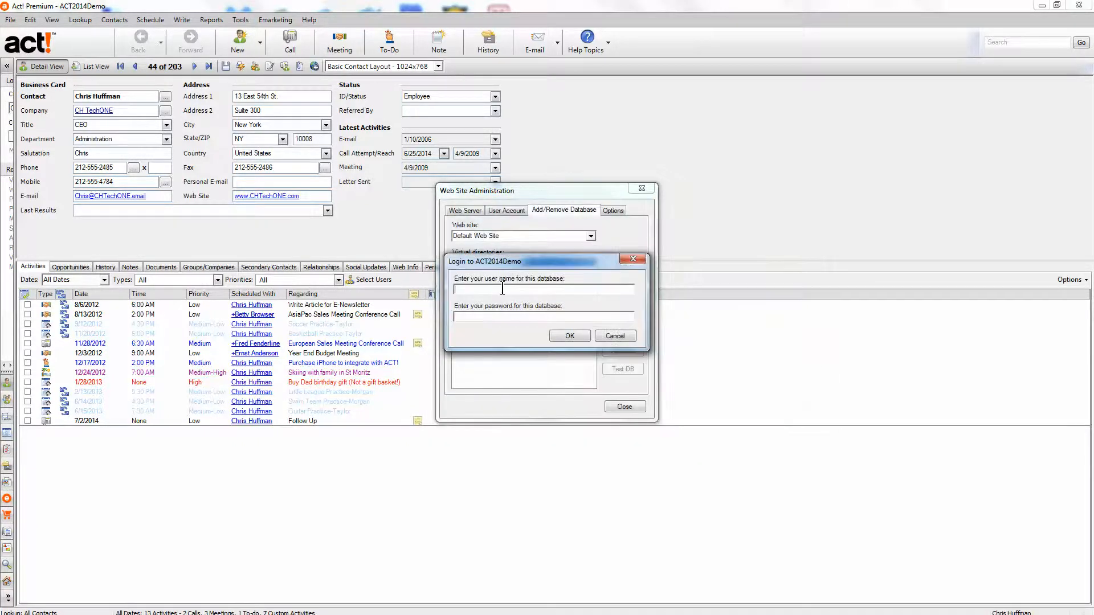
- Log into the database with the user's name, accept the connection test and reset IIS
type("chris huffman")
left_click(578, 337)
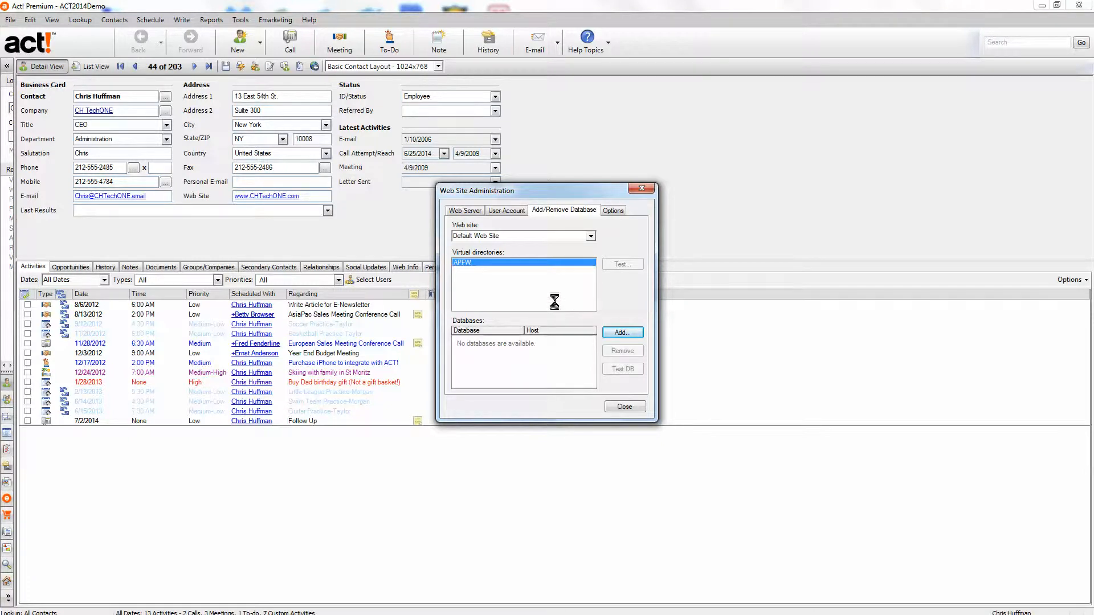
left_click(562, 357)
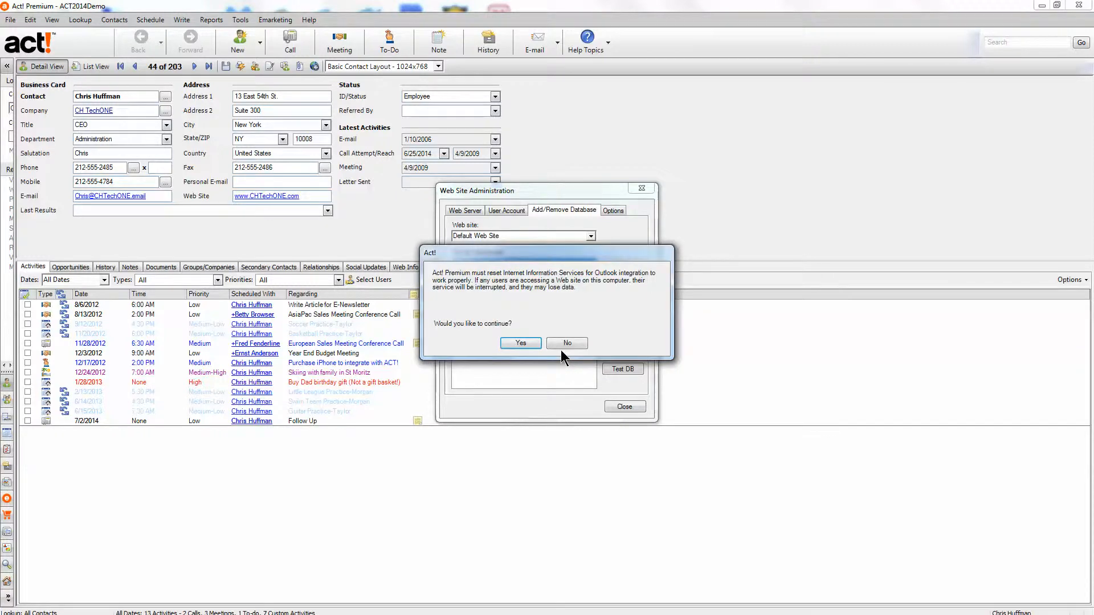
left_click(521, 342)
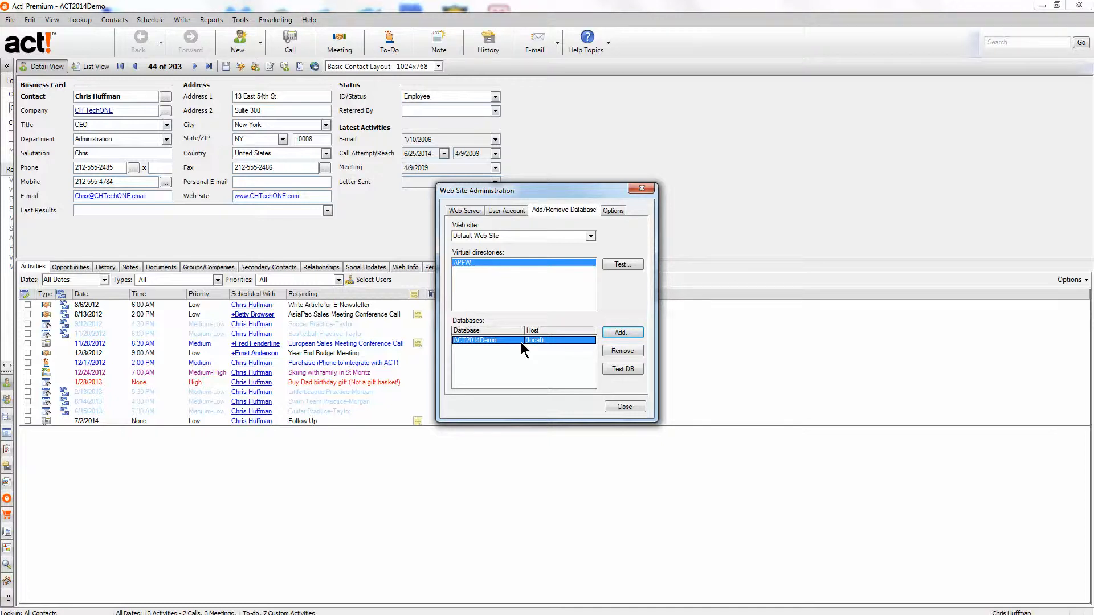
- Apply a 1 hour session timeout in Options, then close the administration dialog
left_click(613, 212)
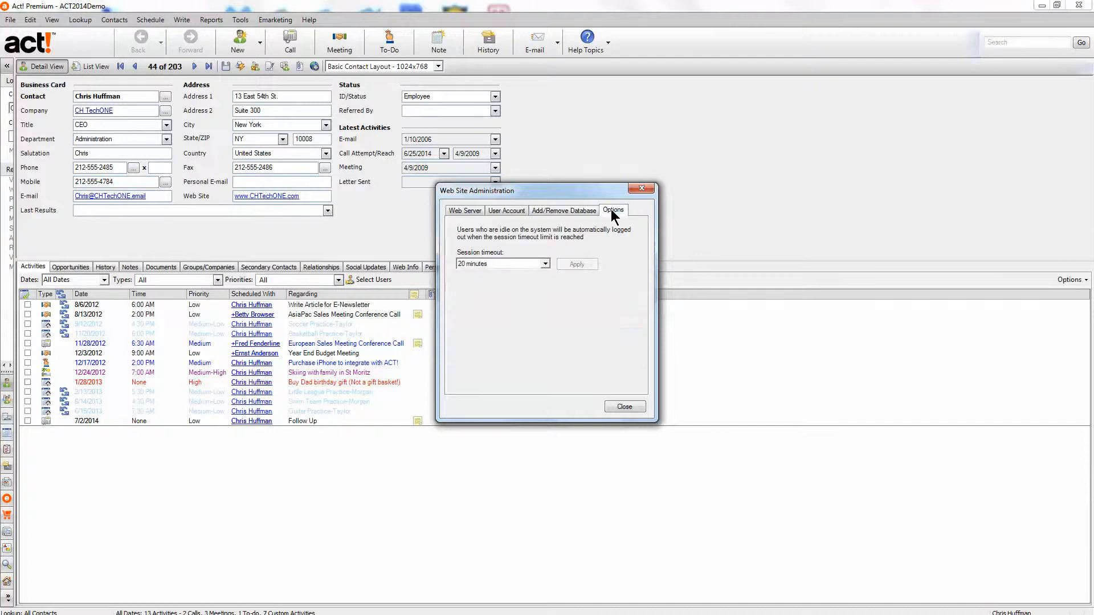
left_click(544, 264)
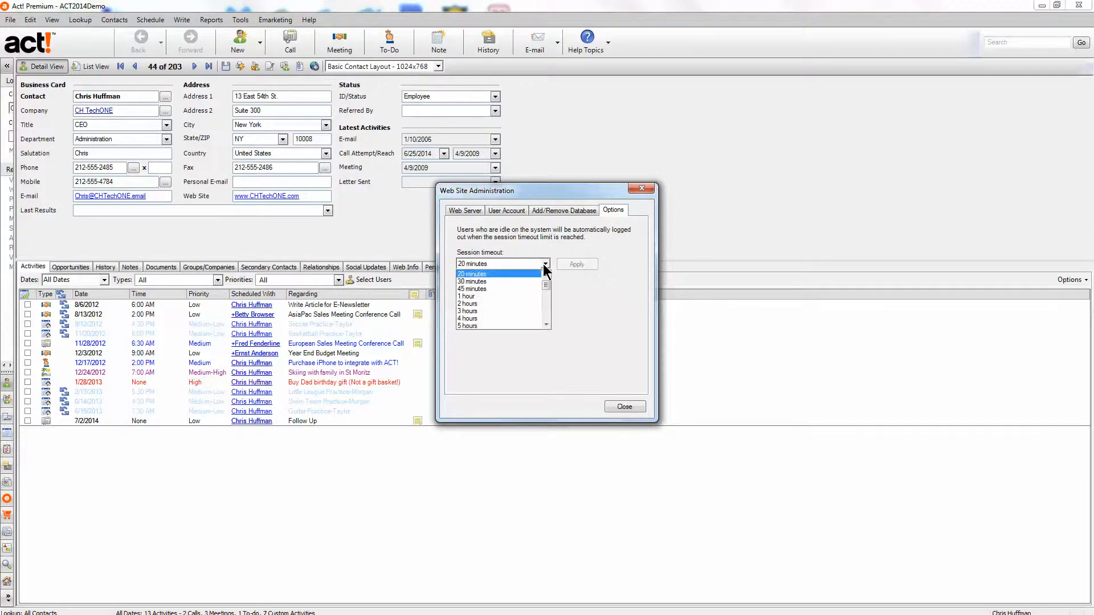
left_click(497, 296)
left_click(574, 265)
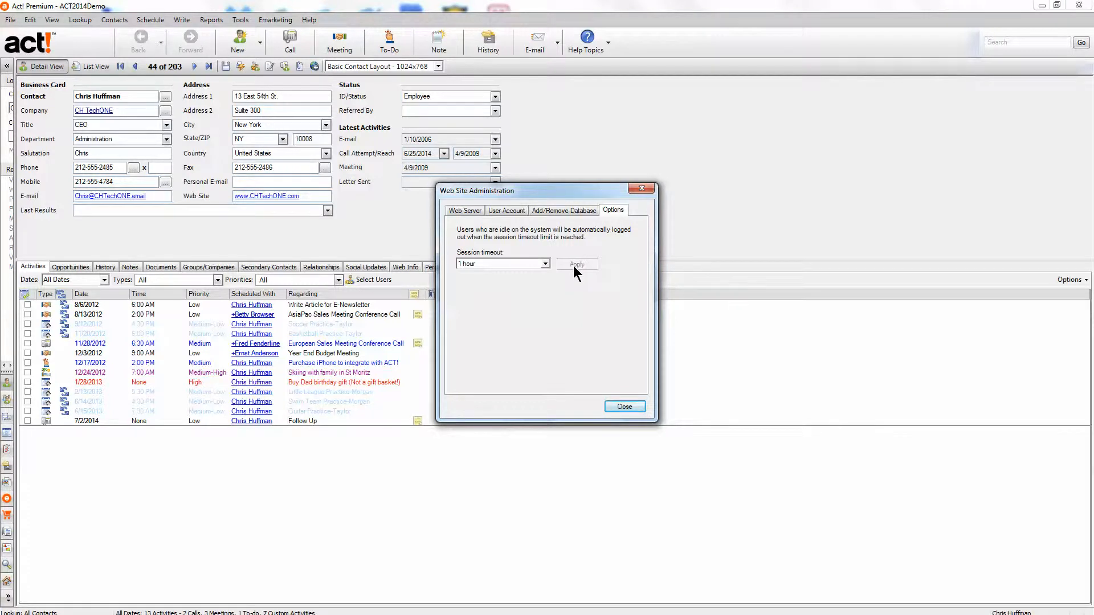
left_click(621, 406)
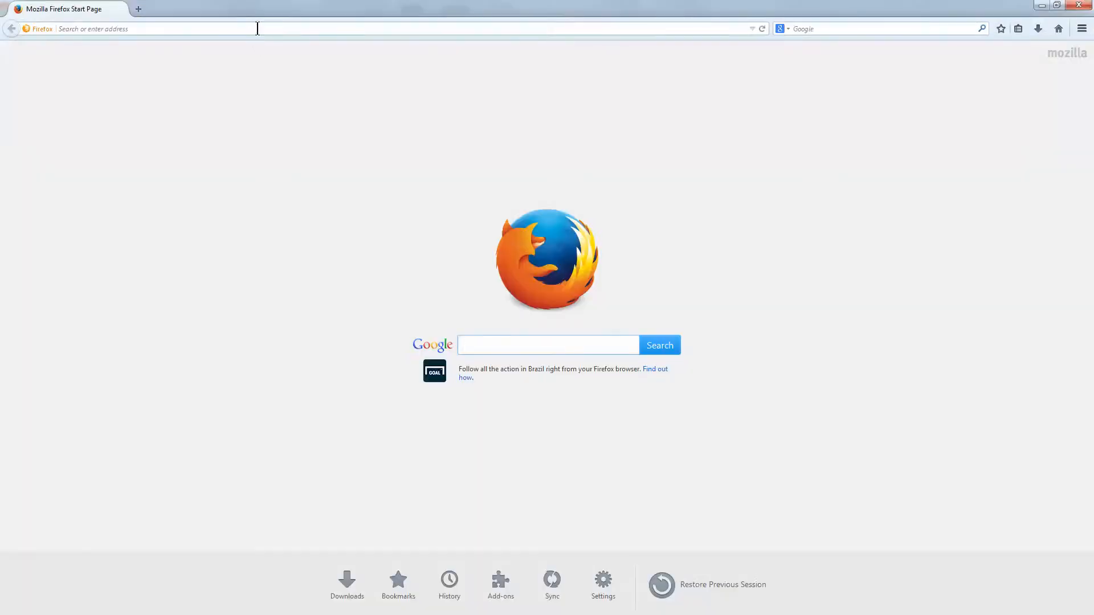
- Go to localhost/apfw in Firefox to reach the Act! web log-on page
left_click(257, 29)
type("loca")
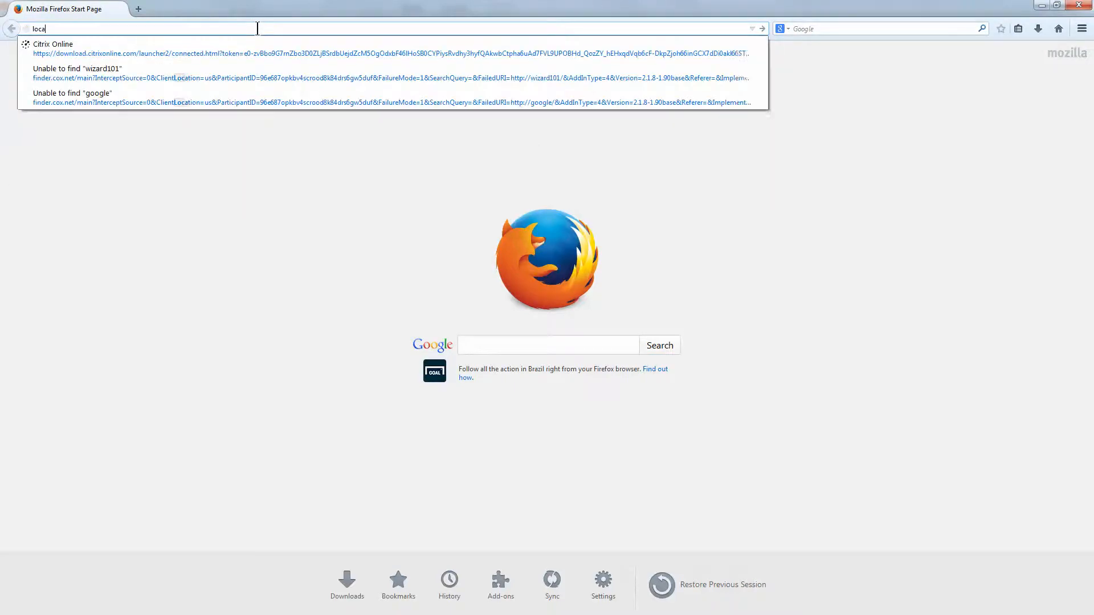
type("lhost")
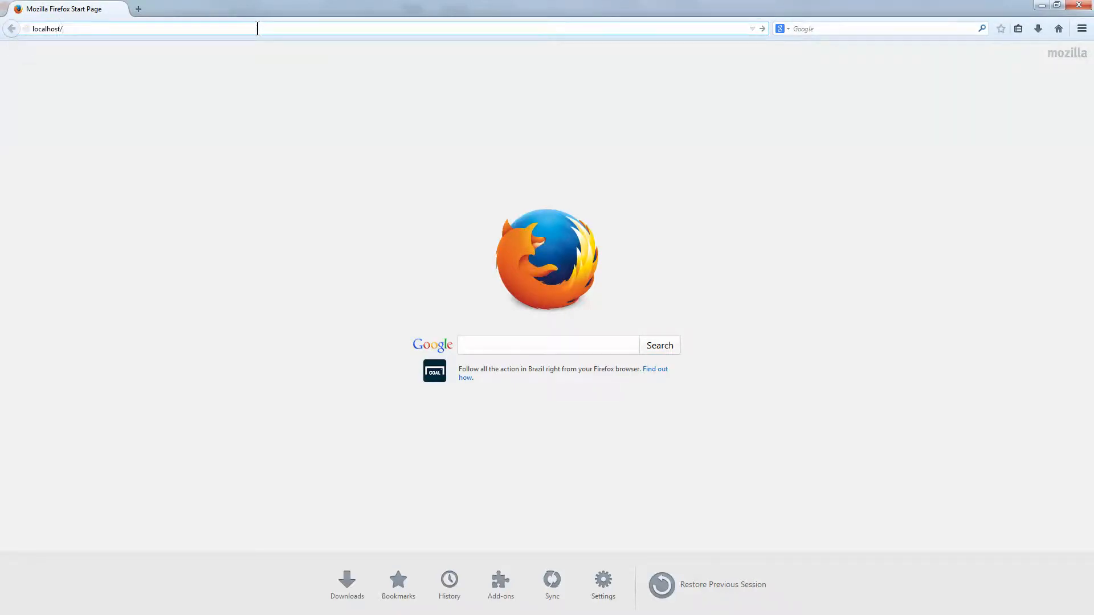
type("/apfw")
key("Return")
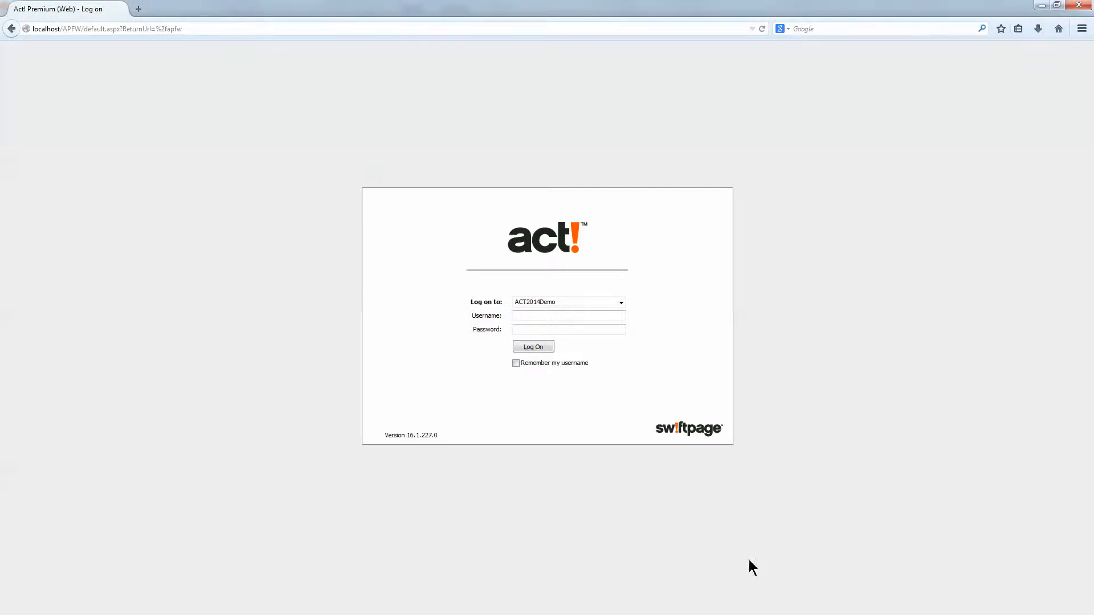
- Log on to ACT2014Demo with the username, open Contacts and raise the tab area for notes
type("chris huffman")
left_click(541, 349)
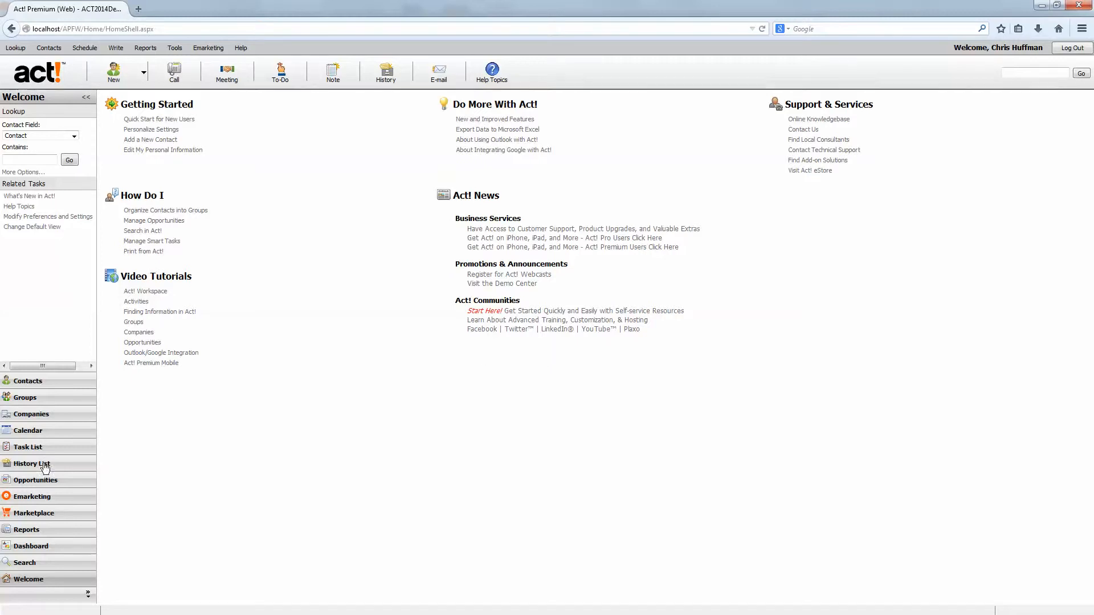
left_click(35, 385)
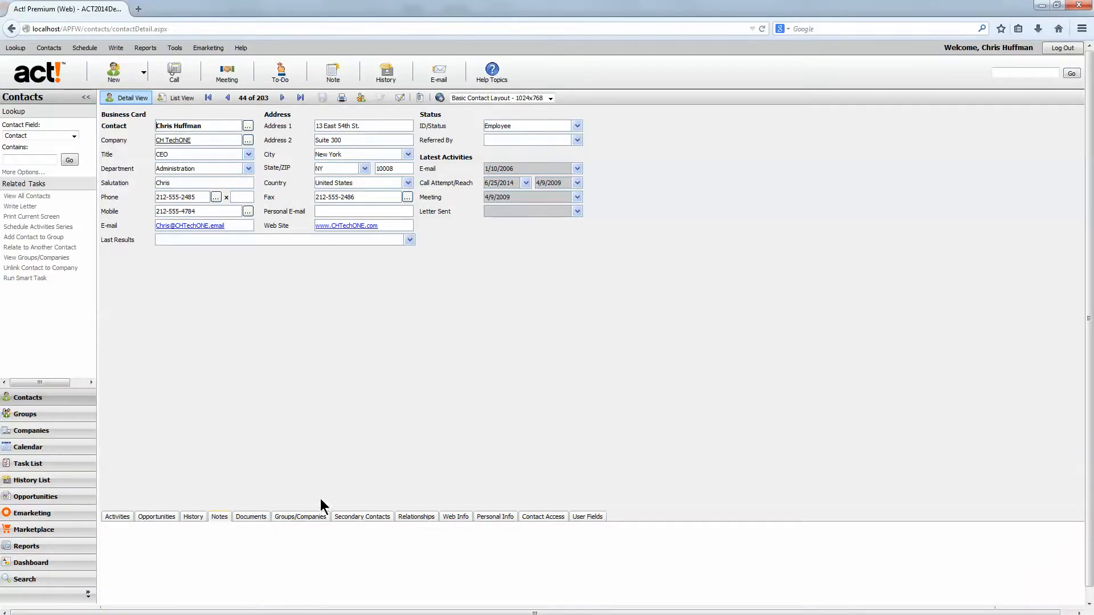
left_click_drag(320, 511, 319, 269)
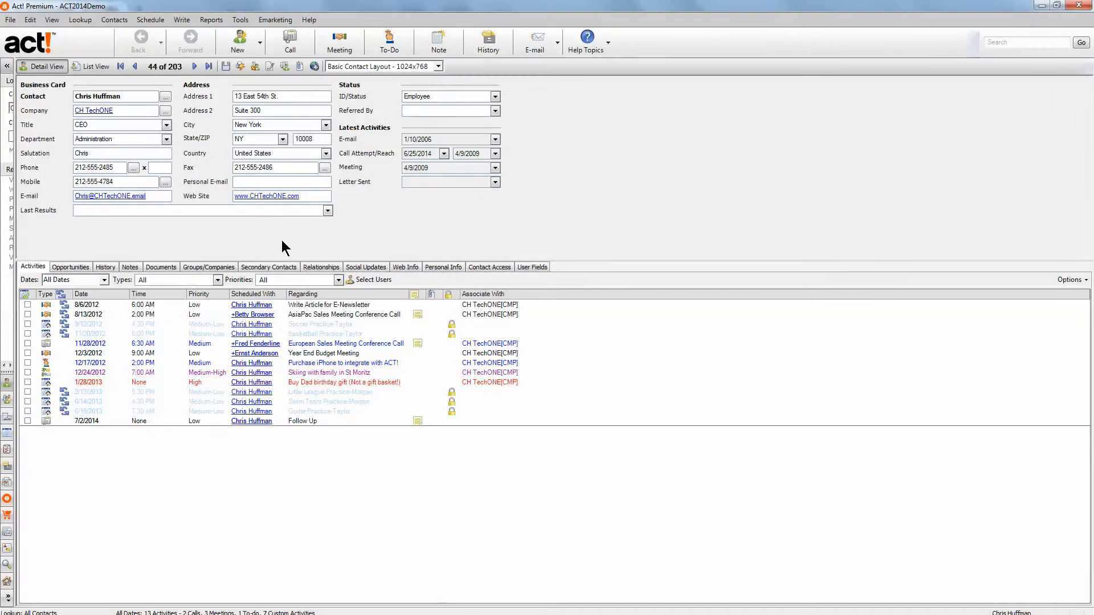
- Expand the navigation pane to about 224 px so Lookup and Related Tasks are readable
left_click(8, 67)
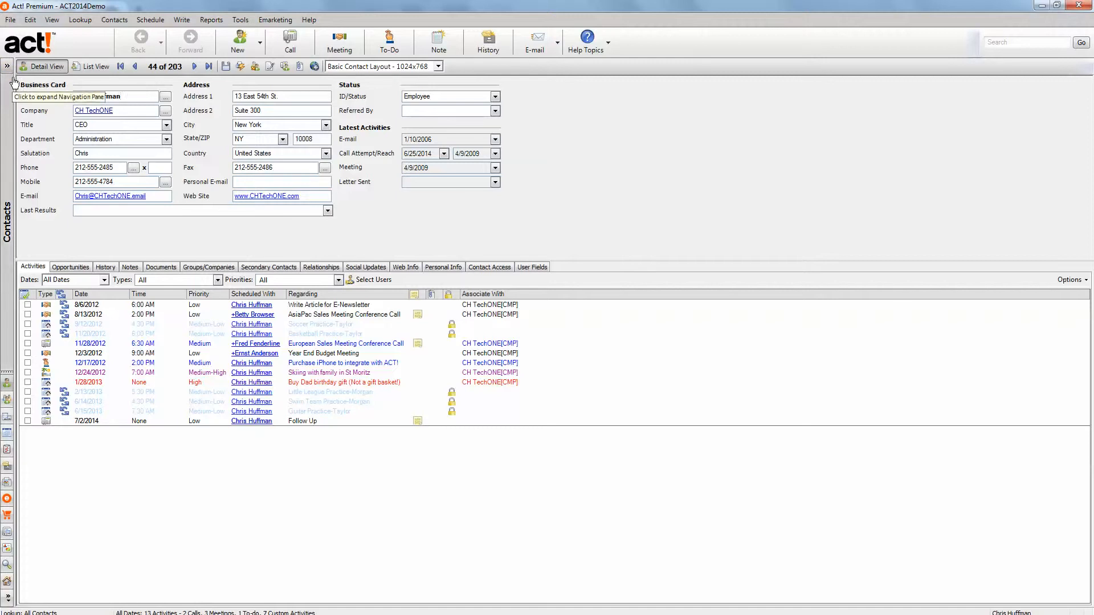
left_click_drag(14, 78, 74, 78)
left_click(21, 67)
left_click(8, 67)
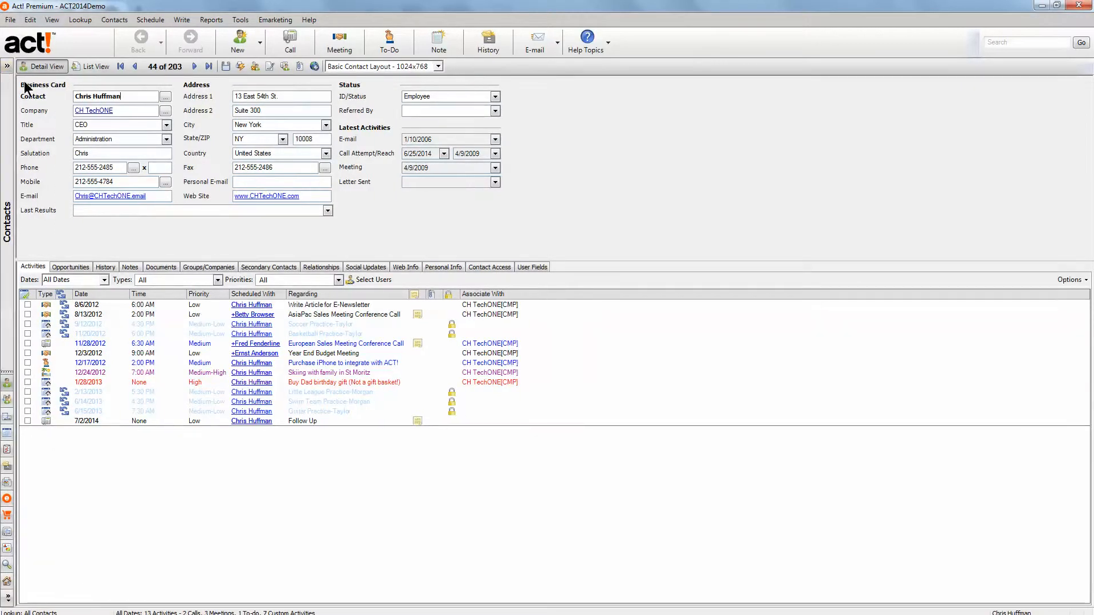
left_click_drag(23, 87, 138, 87)
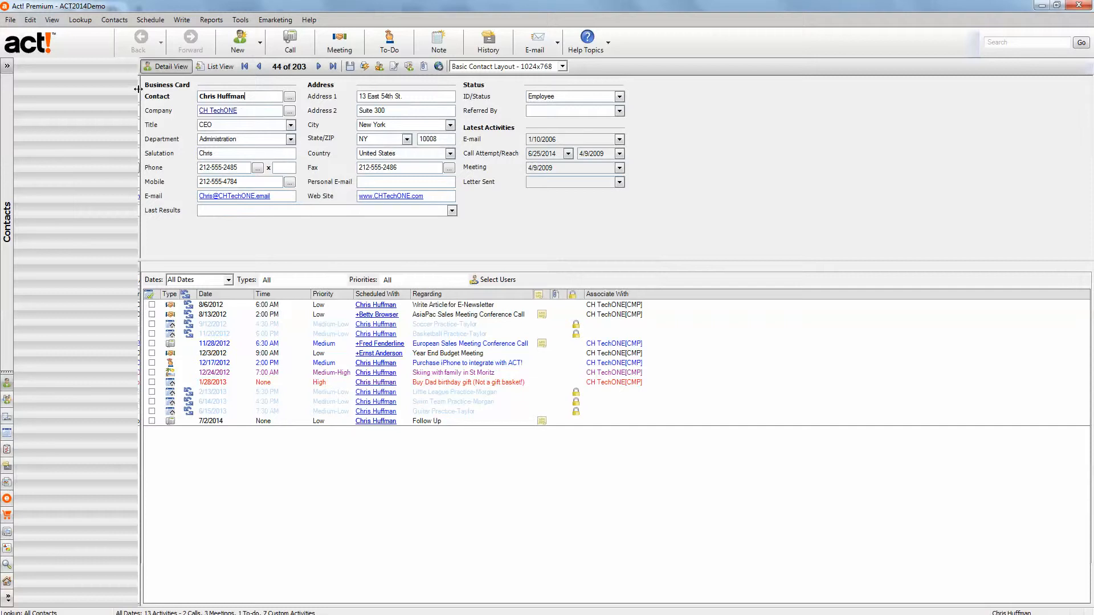
left_click_drag(12, 74, 126, 86)
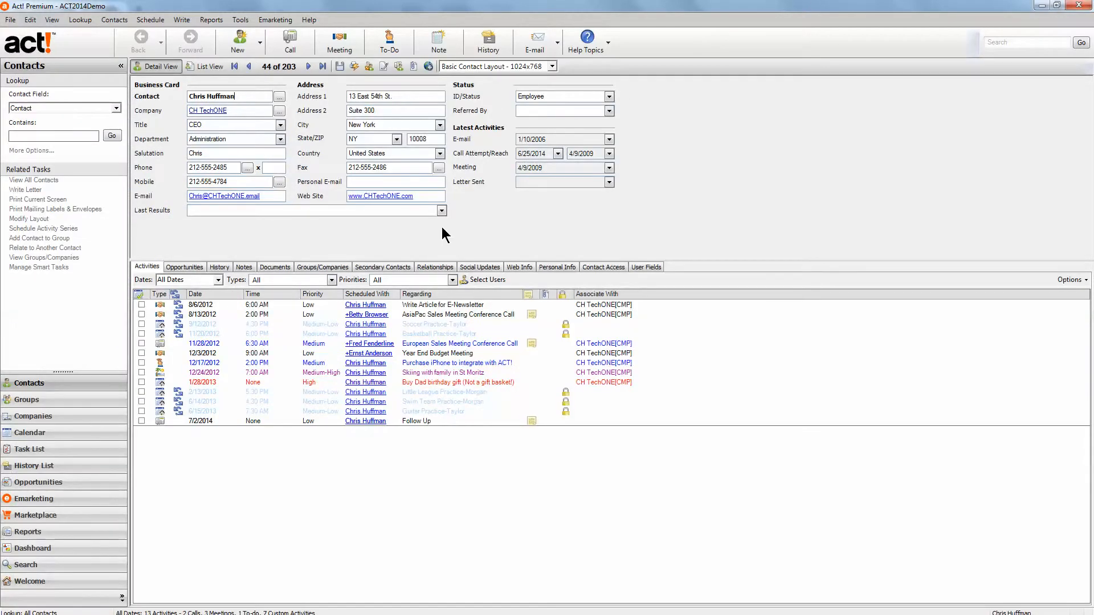